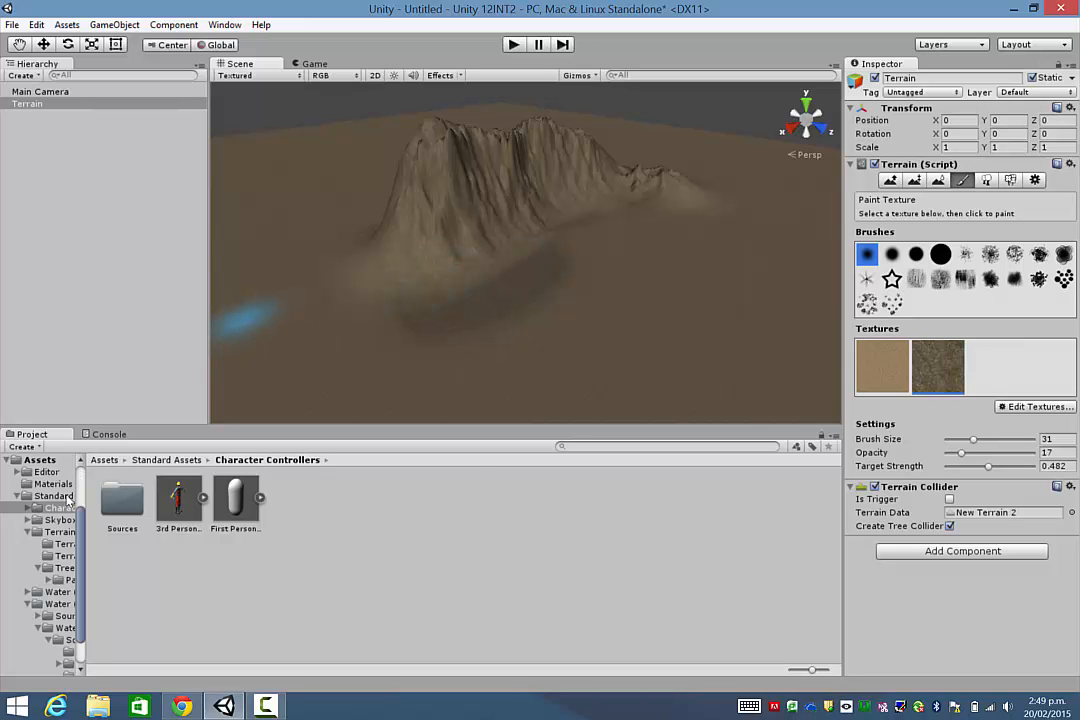
Widen the project's folder tree and open the Character Controllers folder inside Standard Assets.
{"action": "left_click", "coordinate": [40, 460]}
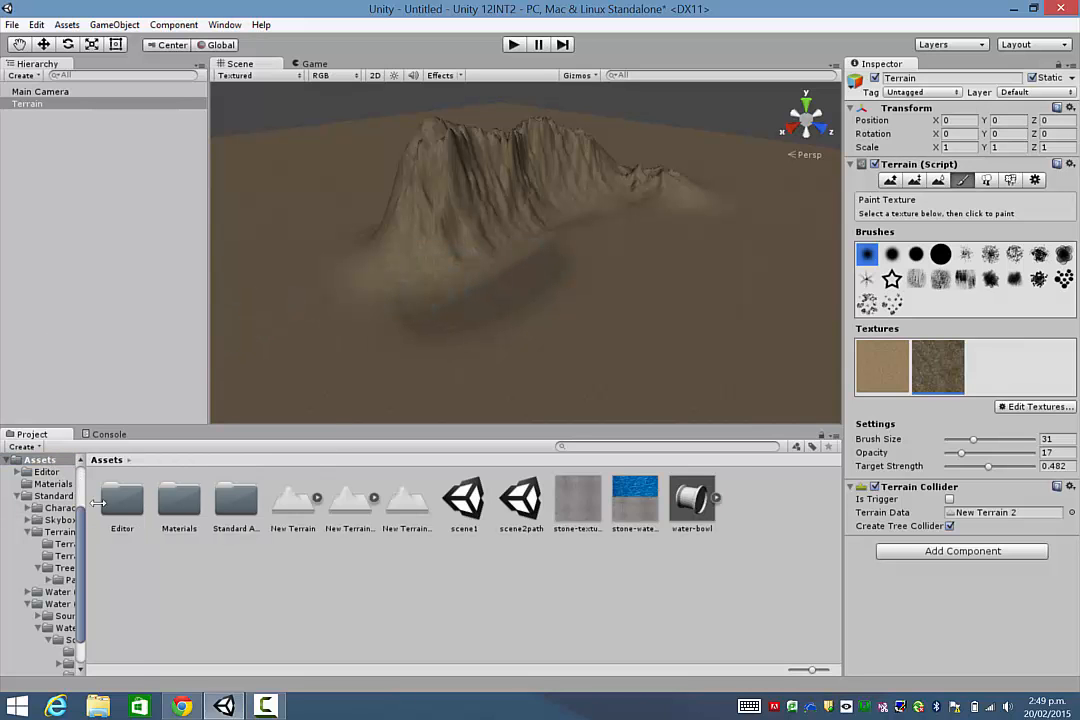
{"action": "left_click_drag", "start_coordinate": [93, 503], "coordinate": [172, 503]}
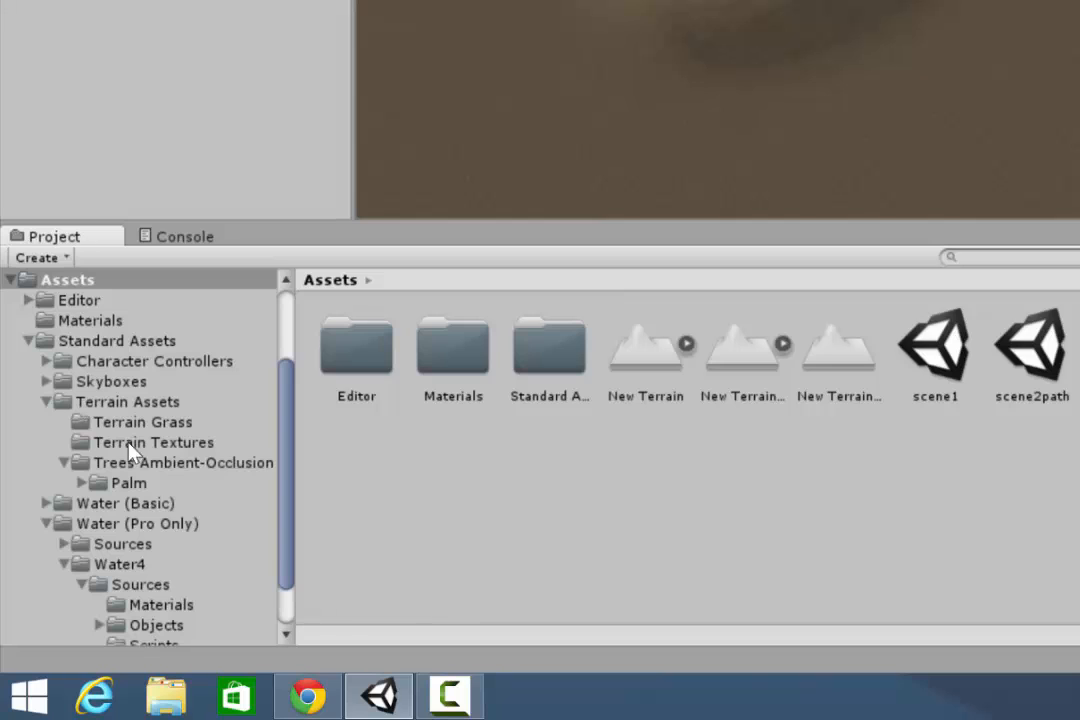
{"action": "left_click", "coordinate": [32, 341]}
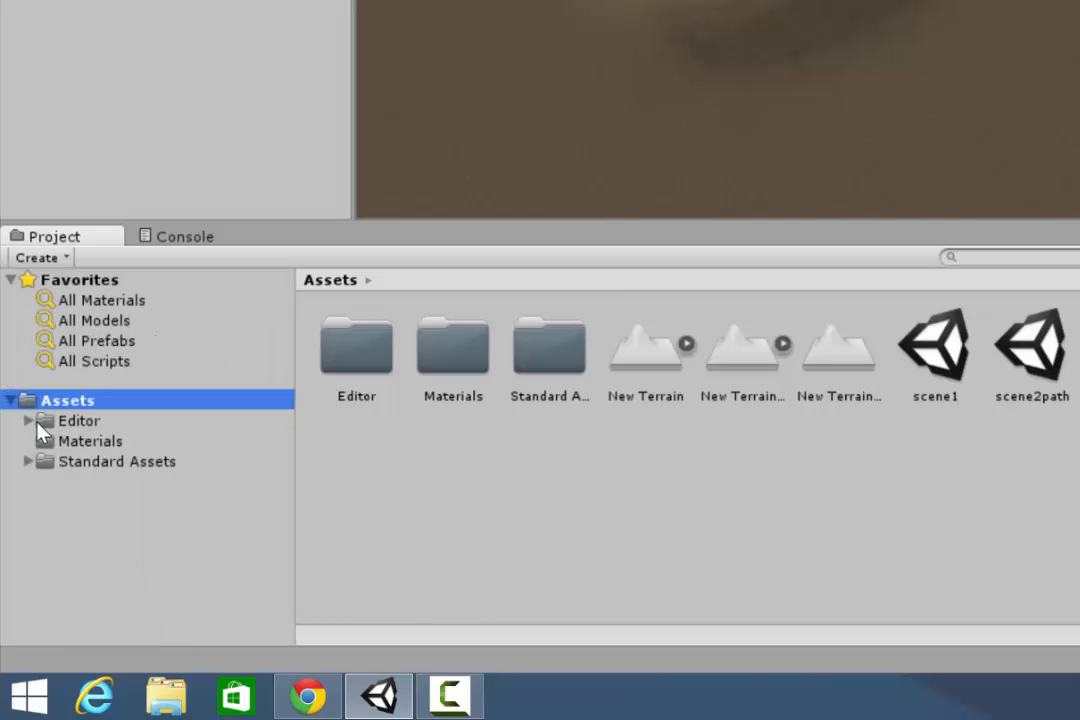
{"action": "left_click", "coordinate": [28, 466]}
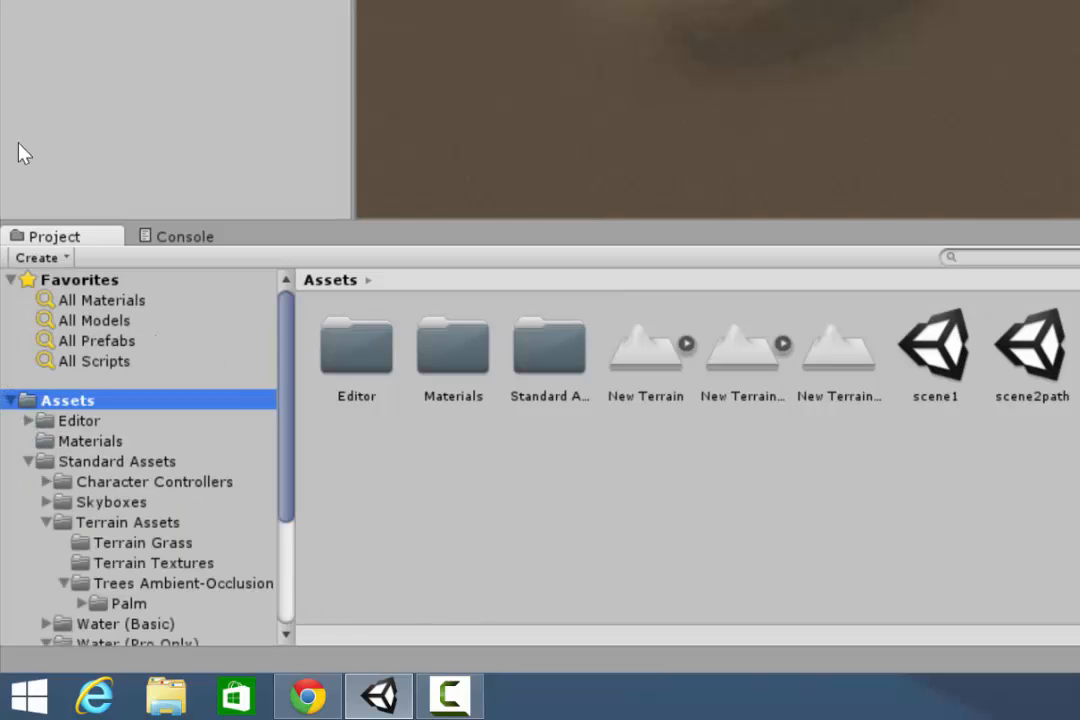
{"action": "left_click", "coordinate": [100, 461]}
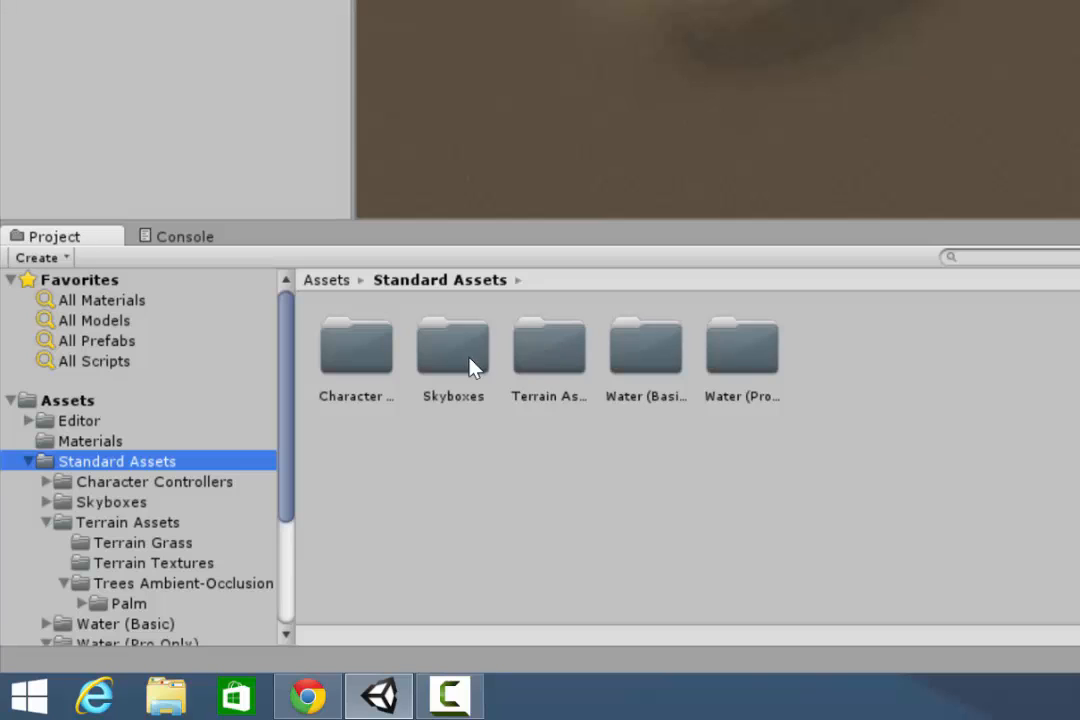
{"action": "left_click", "coordinate": [356, 360]}
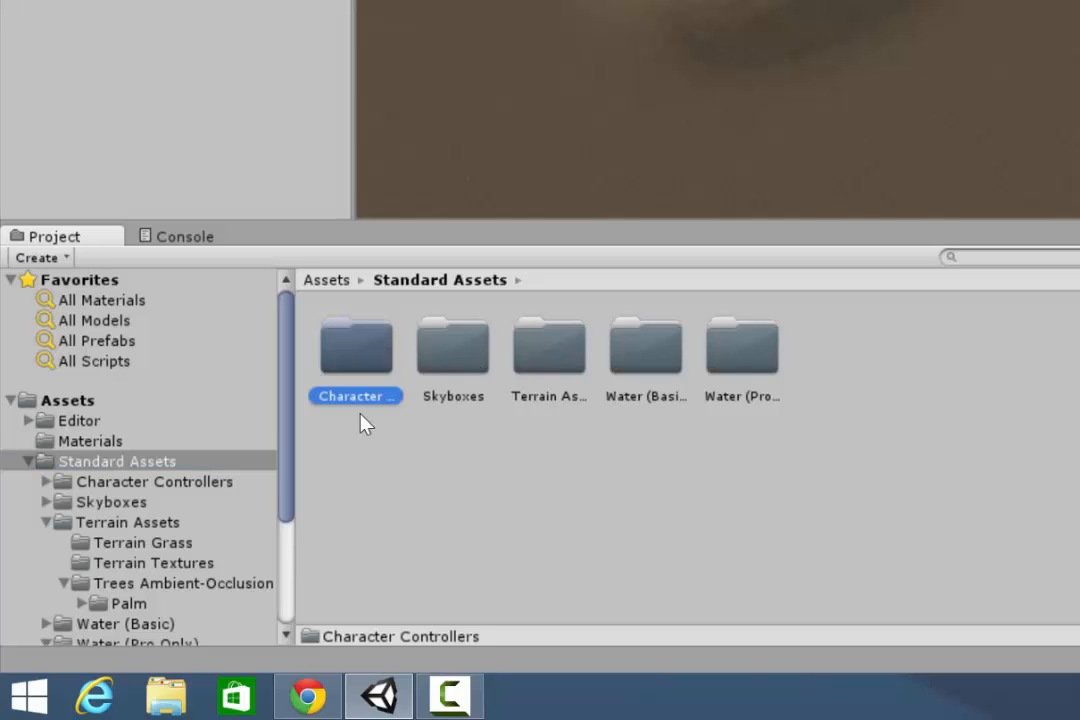
{"action": "double_click", "coordinate": [359, 354]}
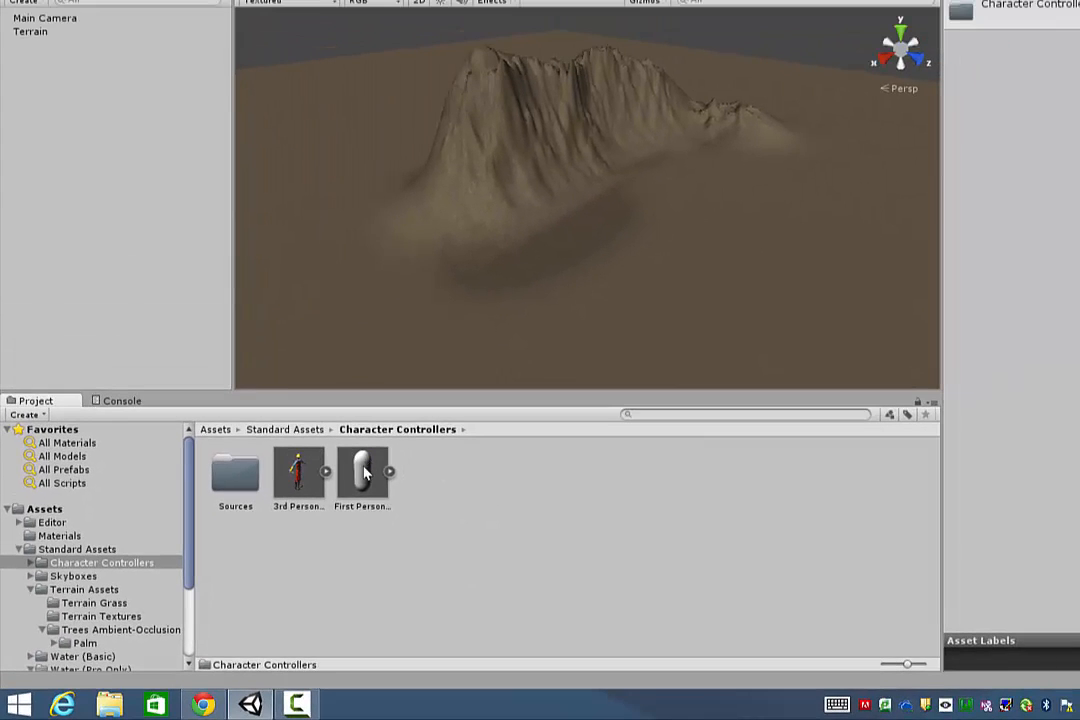
Place the First Person Controller prefab on the terrain in front of the mountain.
{"action": "left_click_drag", "start_coordinate": [550, 342], "coordinate": [367, 58]}
{"action": "left_click_drag", "start_coordinate": [362, 472], "coordinate": [548, 305]}
{"action": "left_click_drag", "start_coordinate": [658, 205], "coordinate": [658, 202]}
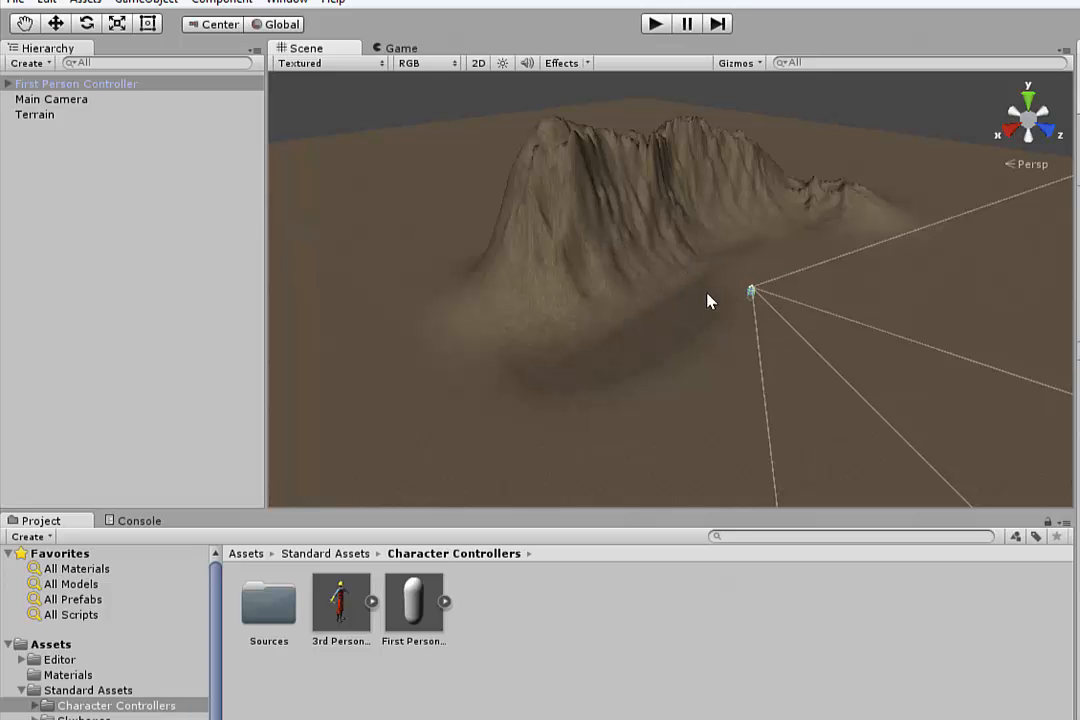
Raise the First Person Controller until its whole capsule stands above the terrain surface.
{"action": "key", "text": "f"}
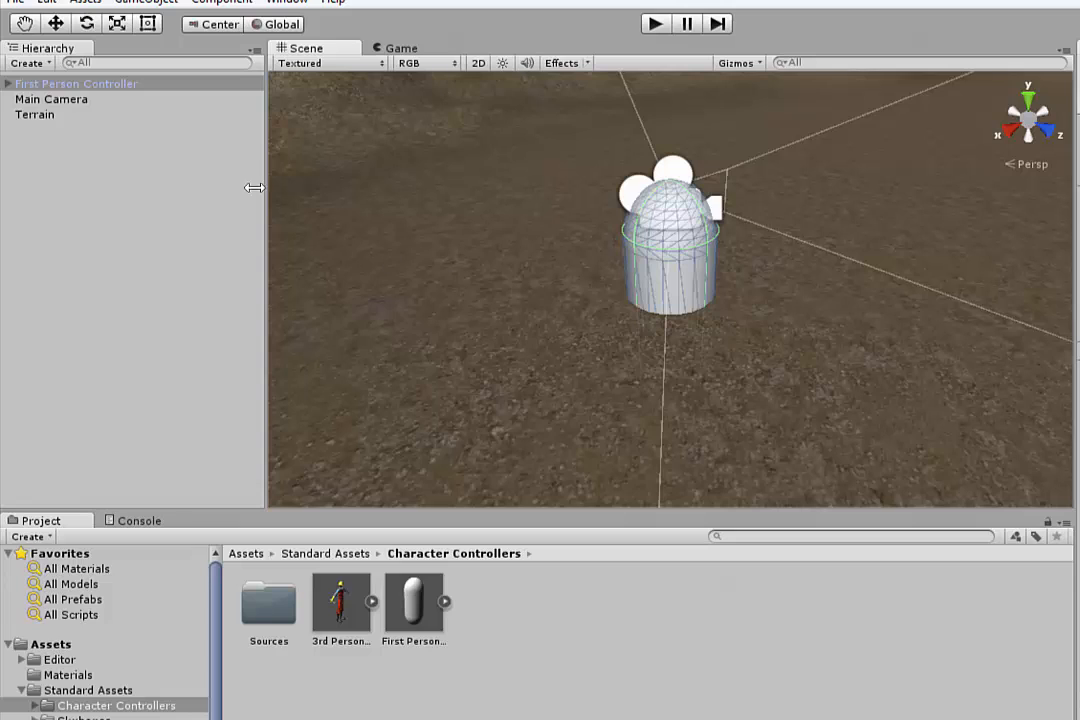
{"action": "left_click", "coordinate": [55, 23]}
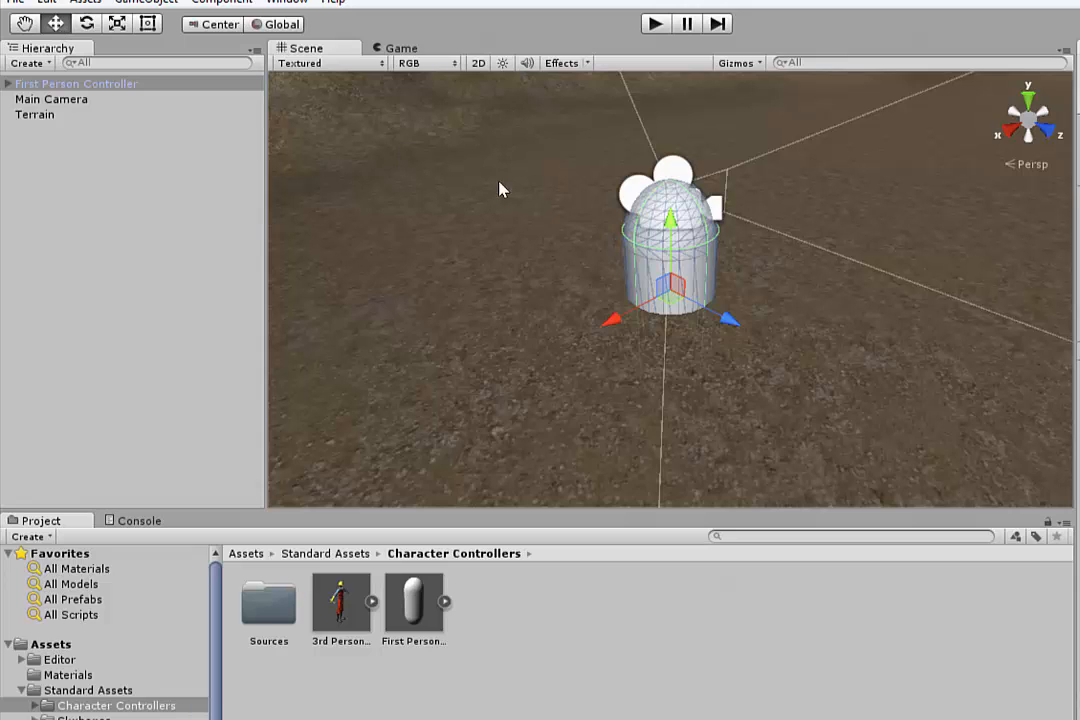
{"action": "left_click_drag", "start_coordinate": [673, 230], "coordinate": [701, 171]}
{"action": "left_click_drag", "start_coordinate": [762, 227], "coordinate": [770, 336], "text": "alt"}
{"action": "right_click_drag", "start_coordinate": [770, 336], "coordinate": [717, 338]}
{"action": "middle_click_drag", "start_coordinate": [717, 340], "coordinate": [715, 289]}
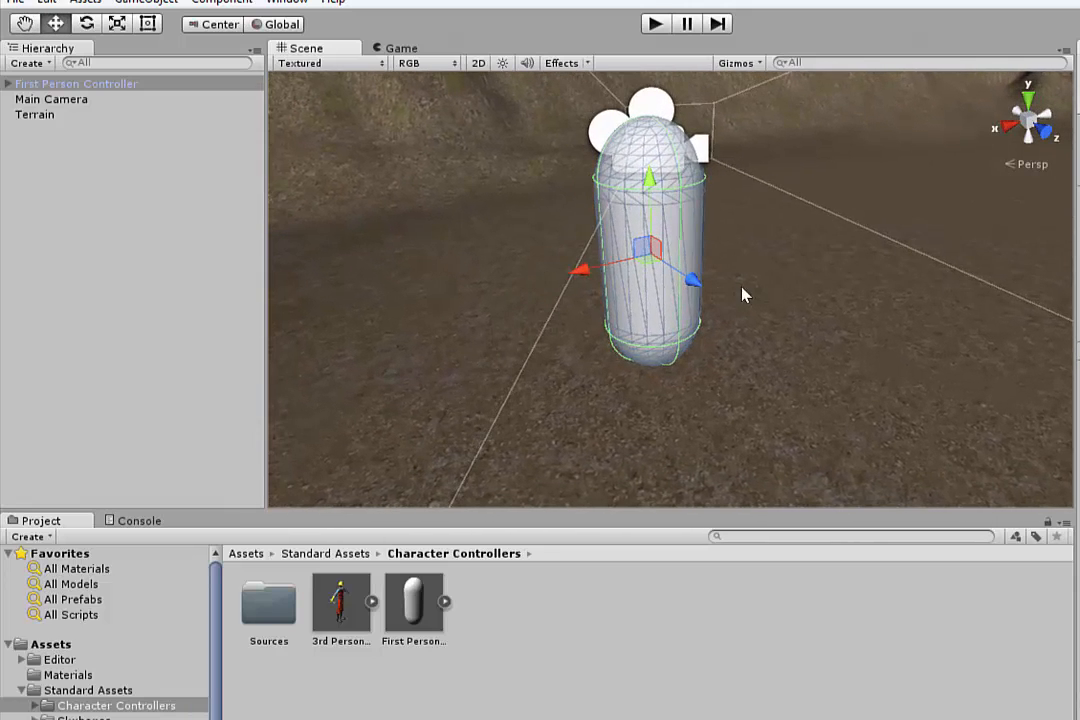
Play the scene to look around the terrain in first person, and stop it again.
{"action": "left_click", "coordinate": [651, 26]}
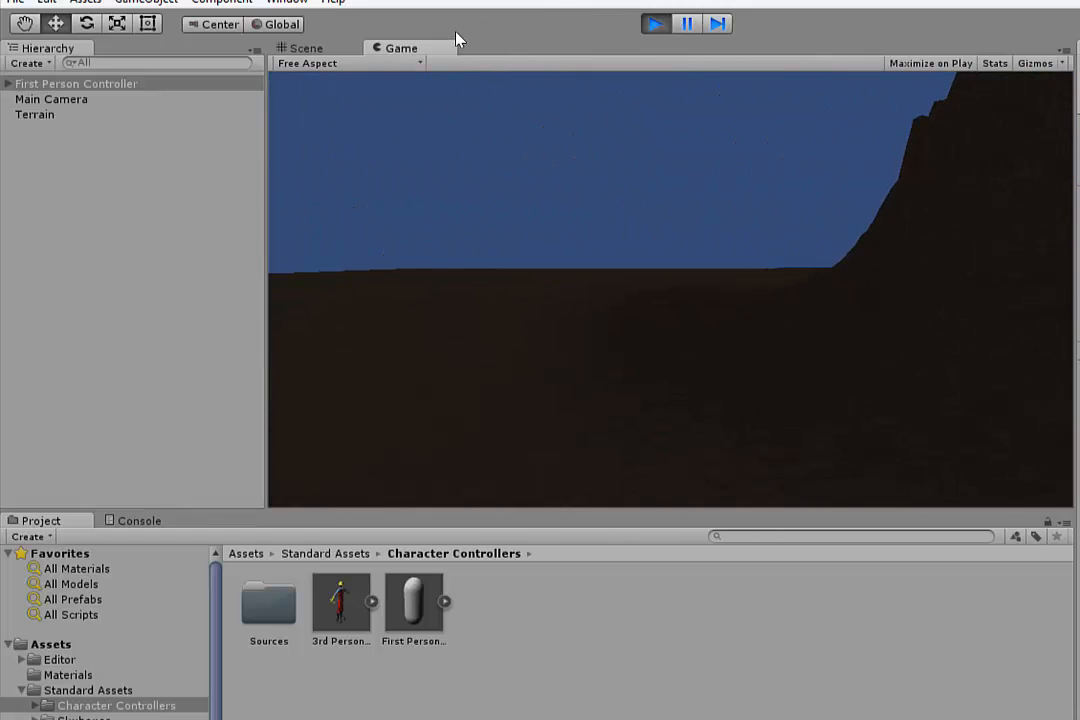
{"action": "key", "text": "ctrl+p"}
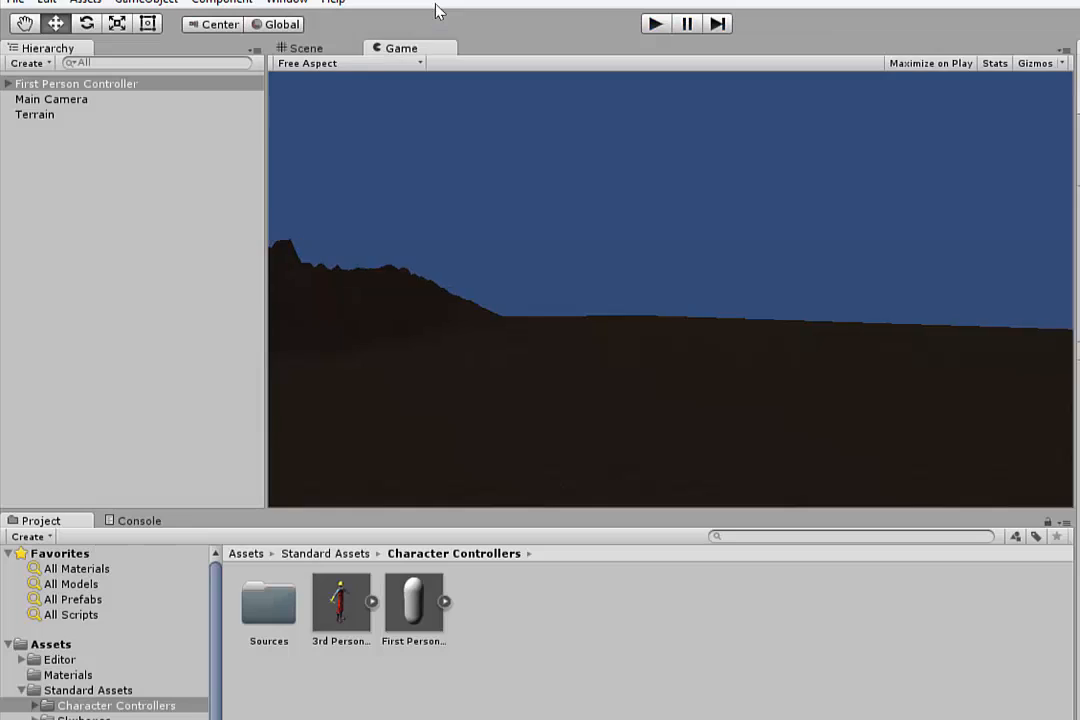
Add a directional light to the scene.
{"action": "scroll", "coordinate": [815, 250], "scroll_direction": "down", "scroll_amount": 3}
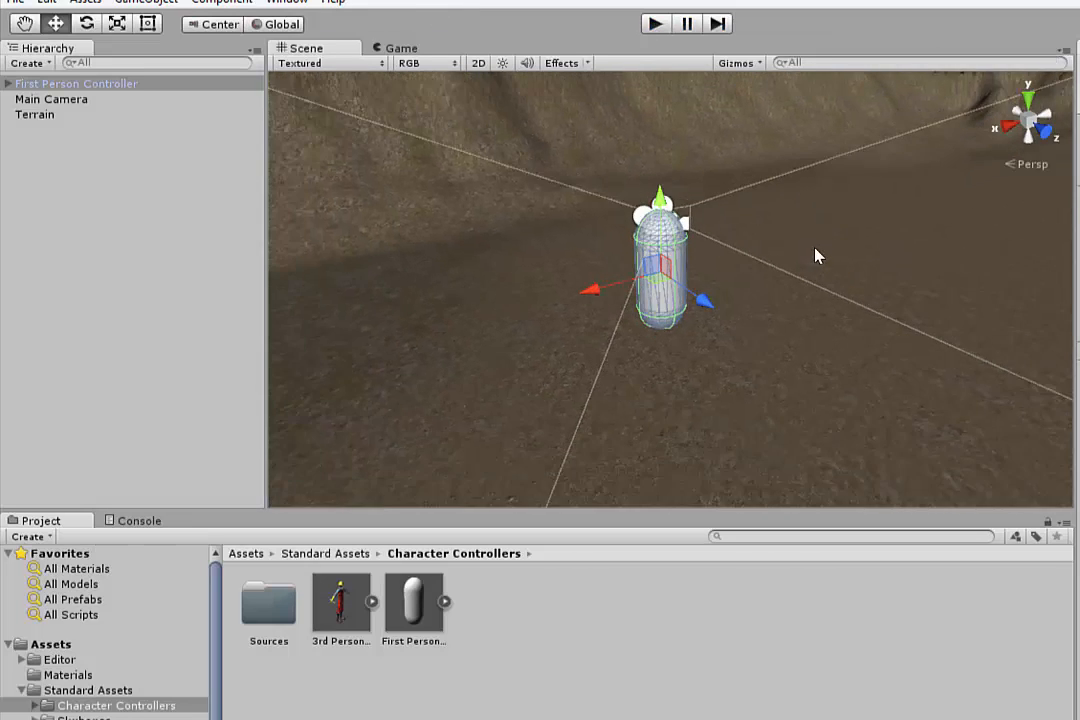
{"action": "scroll", "coordinate": [815, 256], "scroll_direction": "down", "scroll_amount": 5}
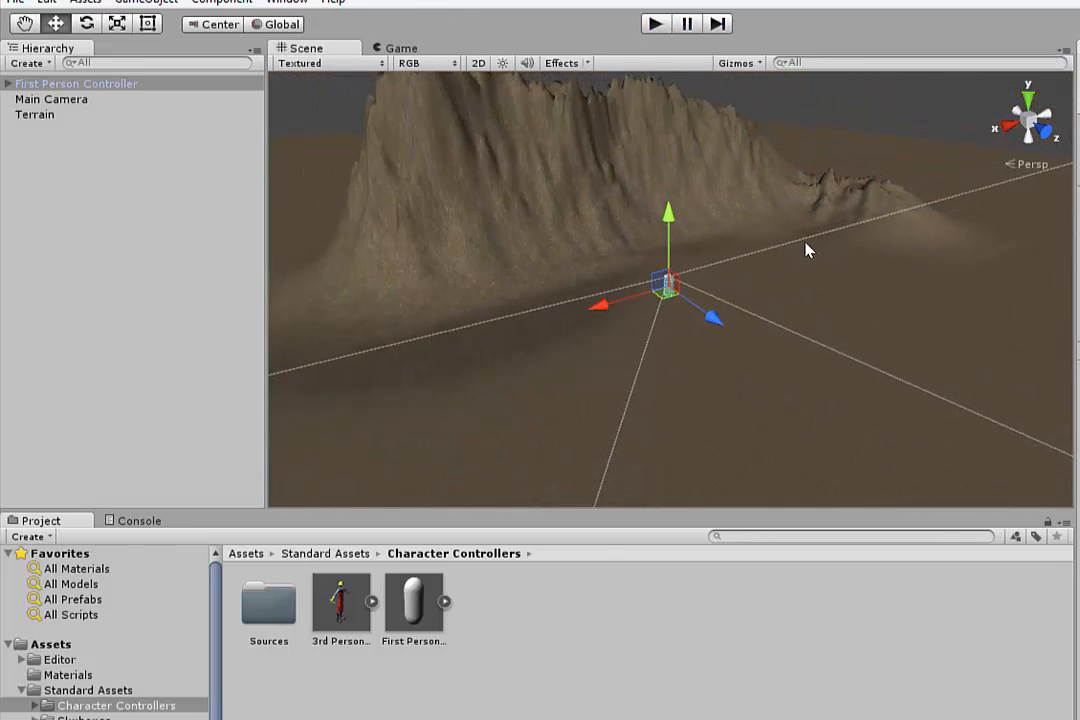
{"action": "scroll", "coordinate": [808, 248], "scroll_direction": "down", "scroll_amount": 2}
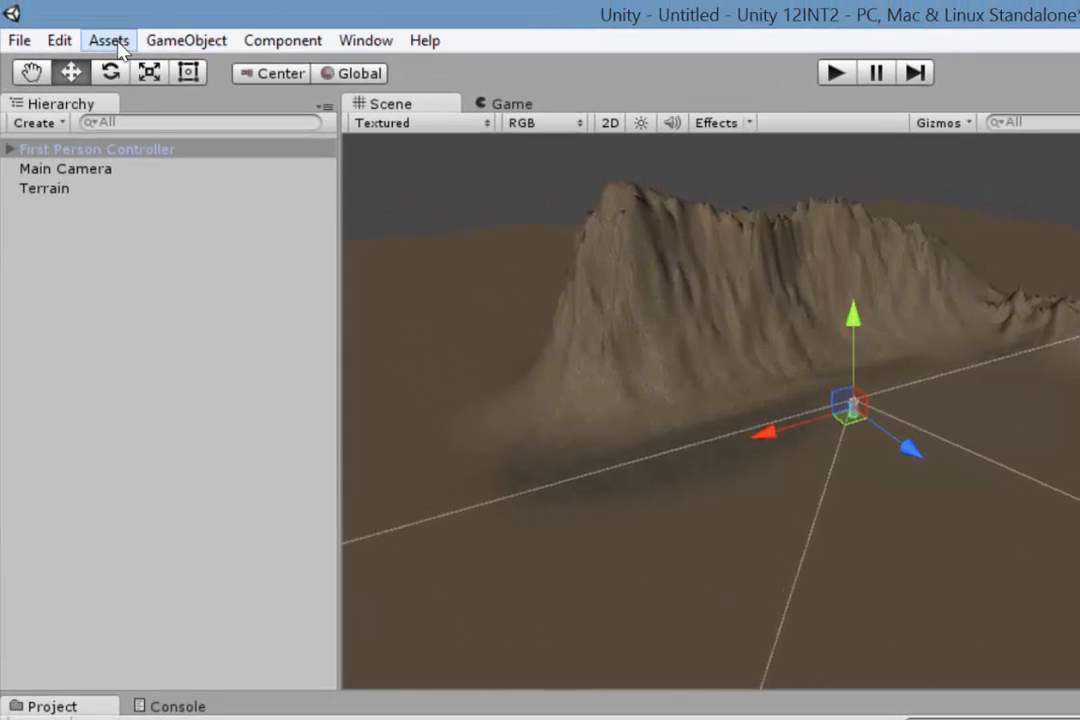
{"action": "left_click", "coordinate": [149, 43]}
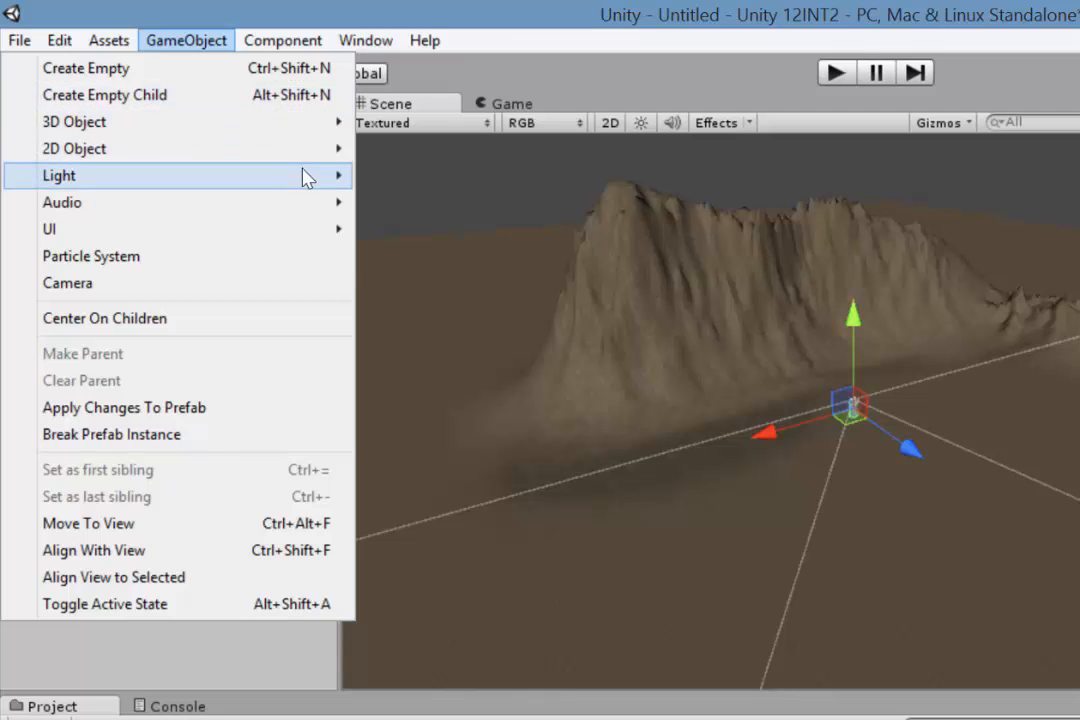
{"action": "mouse_move", "coordinate": [309, 178]}
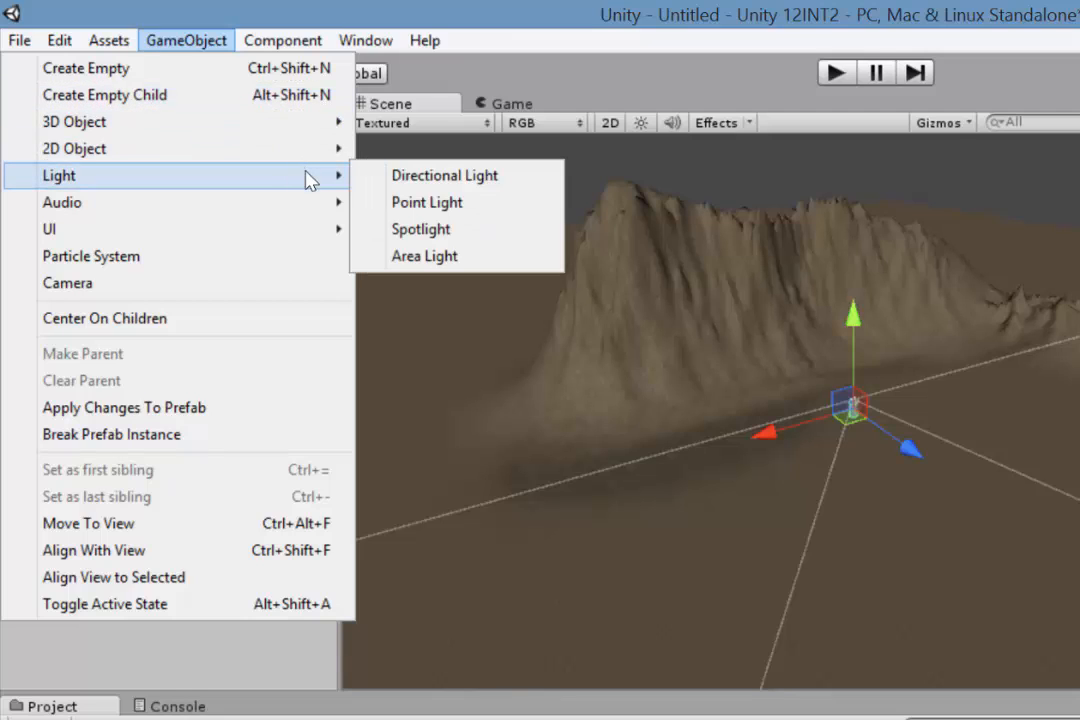
{"action": "left_click", "coordinate": [440, 178]}
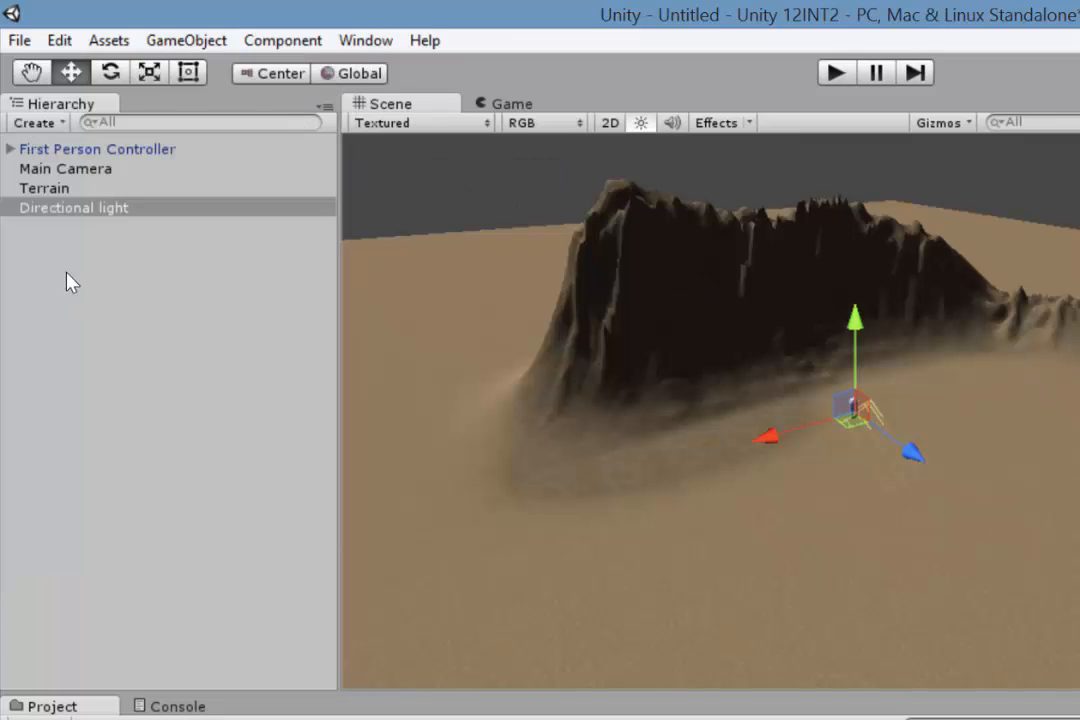
Move the directional light up and back so it sits above the mountain.
{"action": "left_click", "coordinate": [84, 210]}
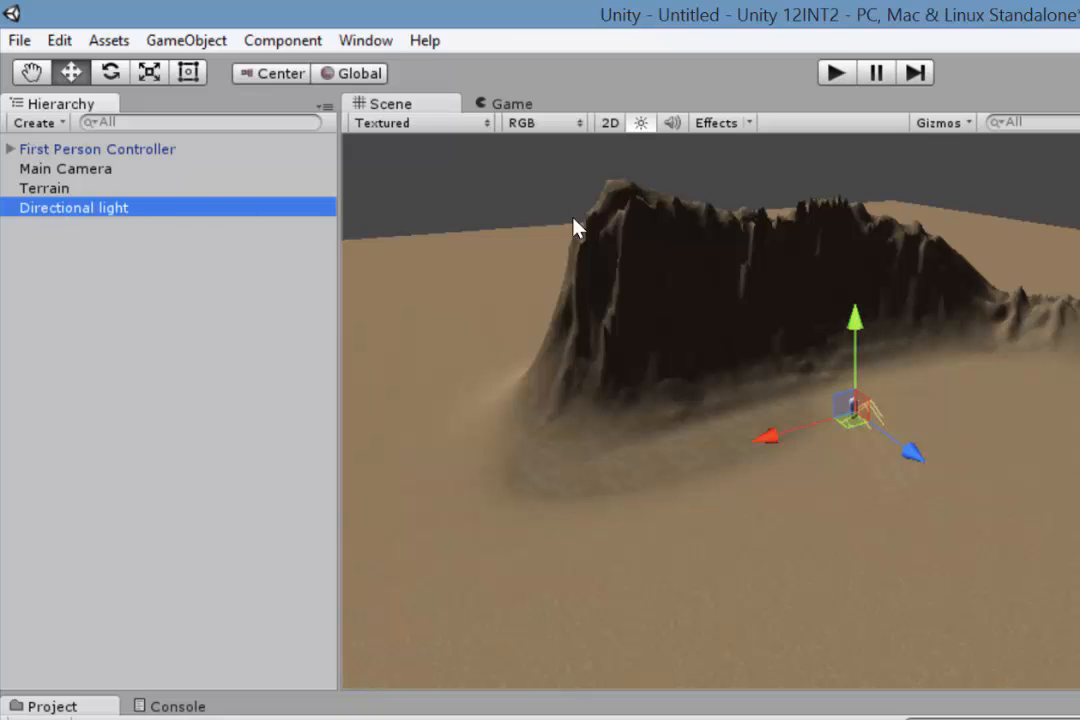
{"action": "left_click_drag", "start_coordinate": [855, 345], "coordinate": [859, 207]}
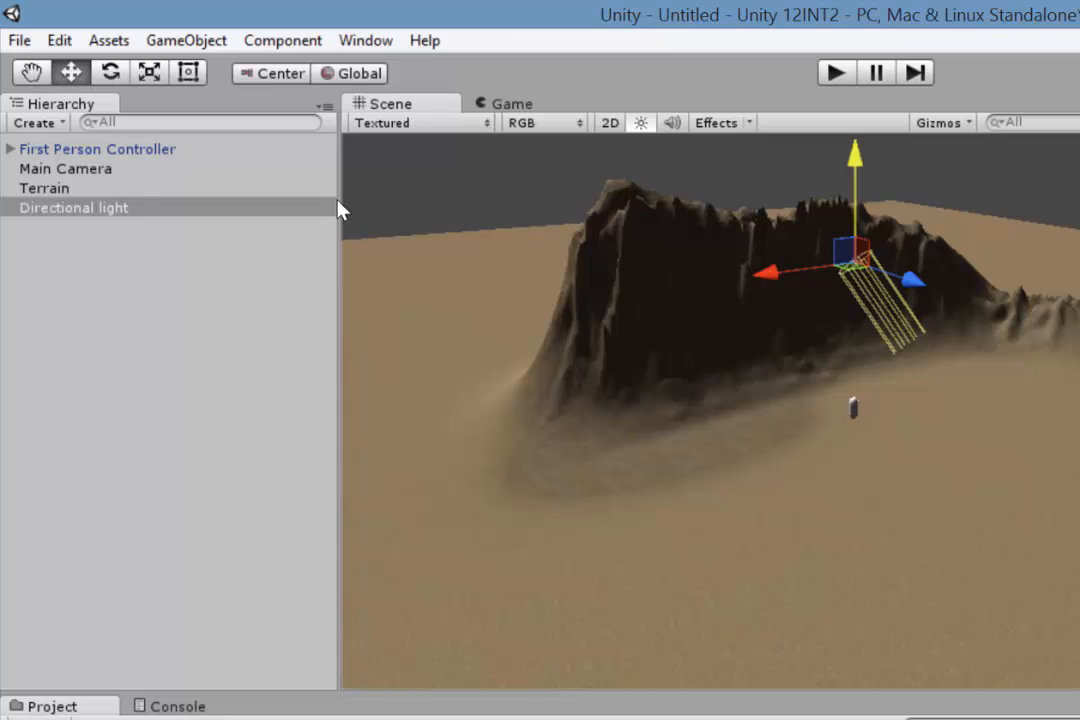
{"action": "scroll", "coordinate": [700, 320], "scroll_direction": "down", "scroll_amount": 5}
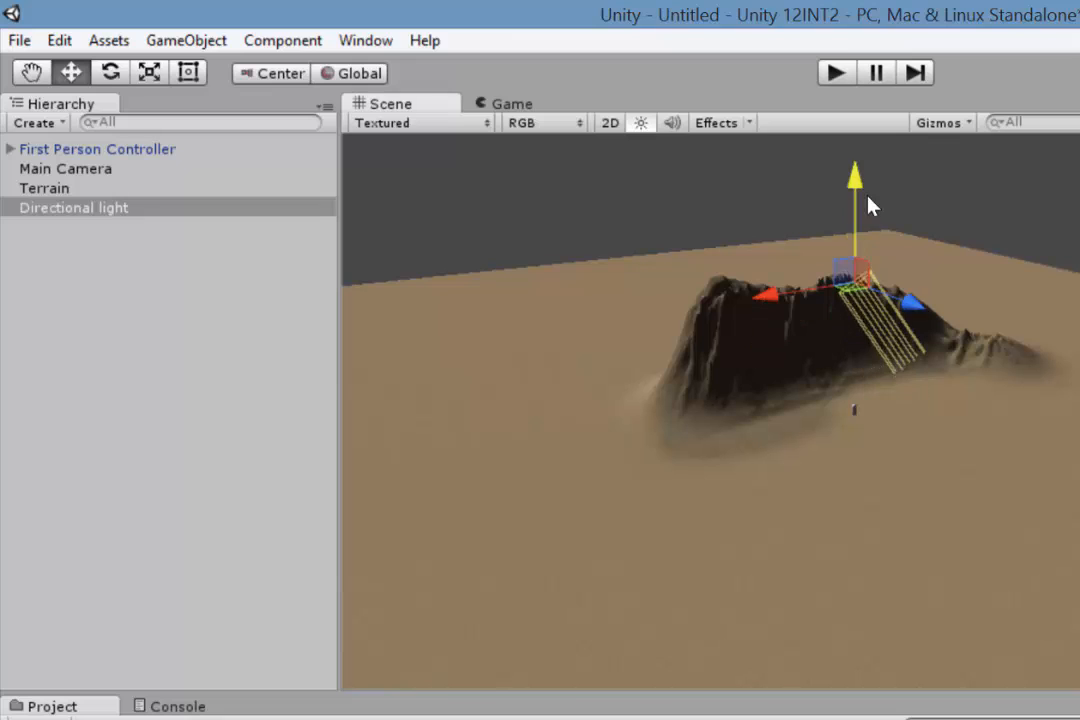
{"action": "left_click_drag", "start_coordinate": [930, 303], "coordinate": [783, 258]}
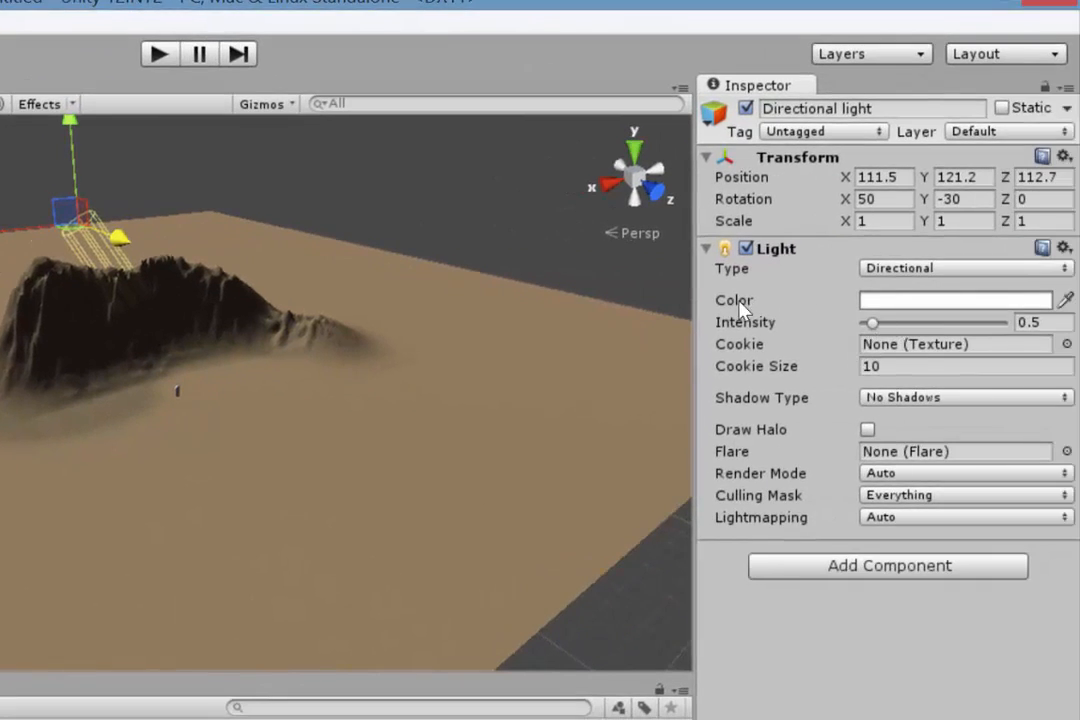
Tint the directional light's color to RGB 255, 246, 246 and turn on its shadows.
{"action": "left_click", "coordinate": [945, 303]}
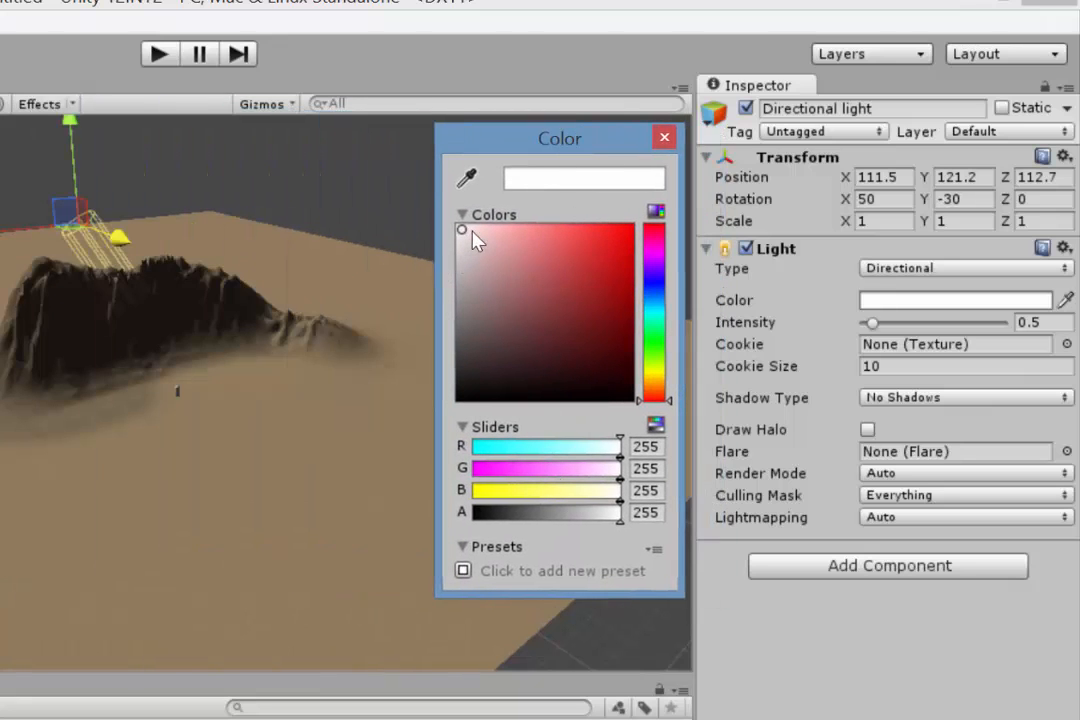
{"action": "left_click_drag", "start_coordinate": [470, 241], "coordinate": [467, 230]}
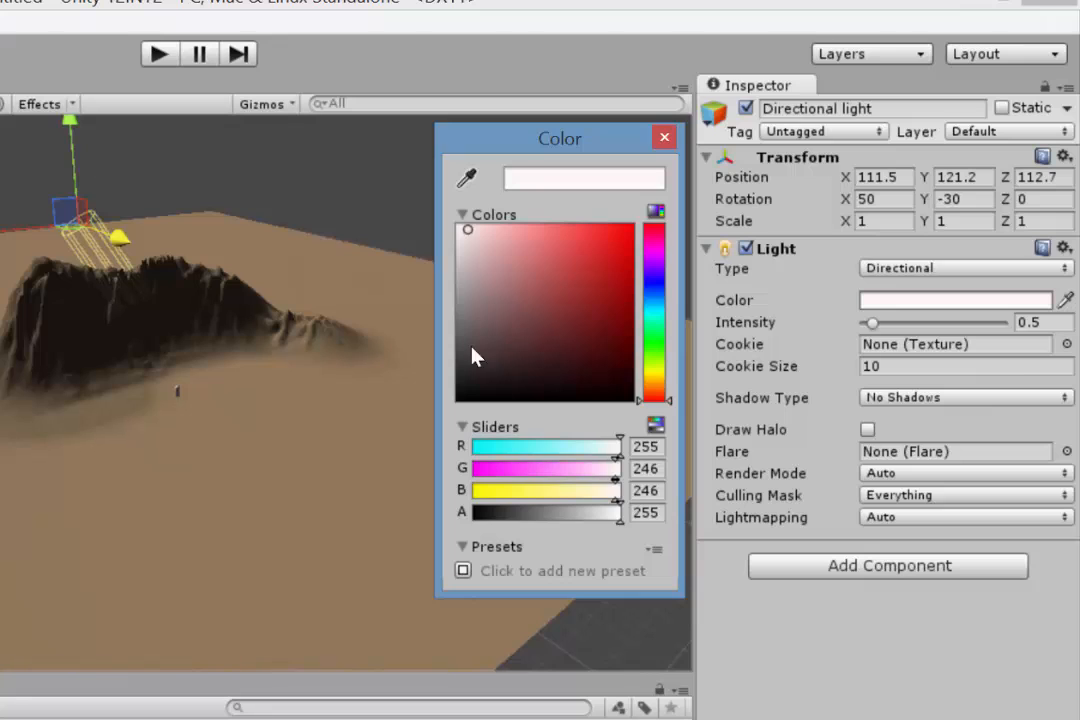
{"action": "left_click", "coordinate": [664, 139]}
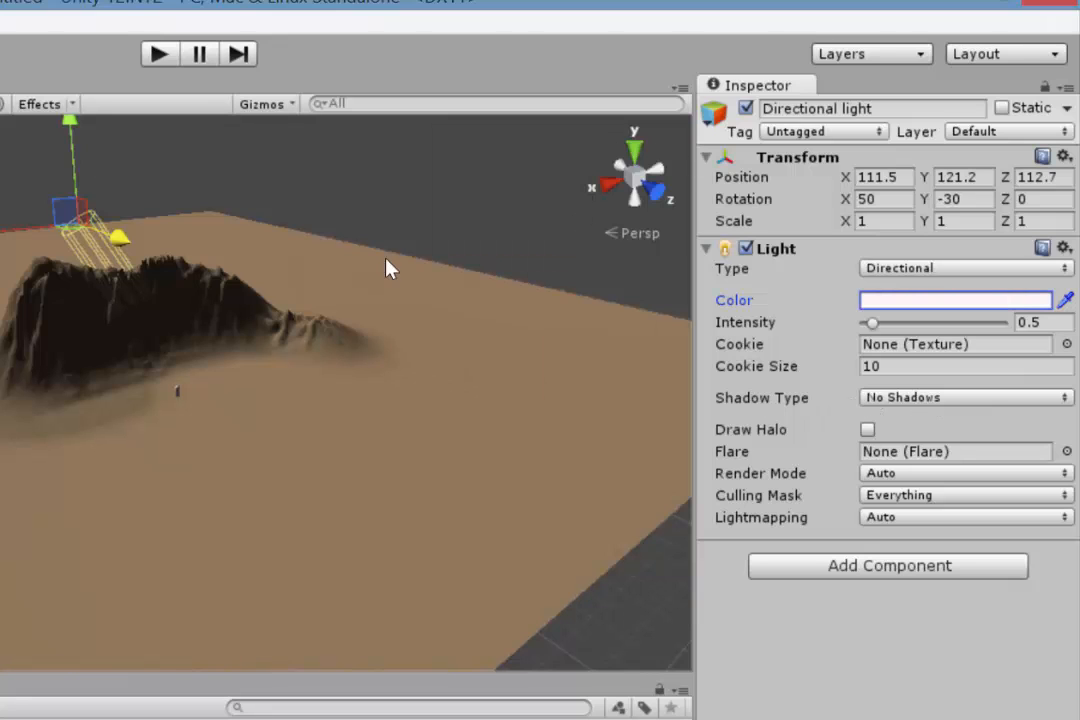
{"action": "left_click", "coordinate": [963, 397]}
{"action": "left_click", "coordinate": [940, 451]}
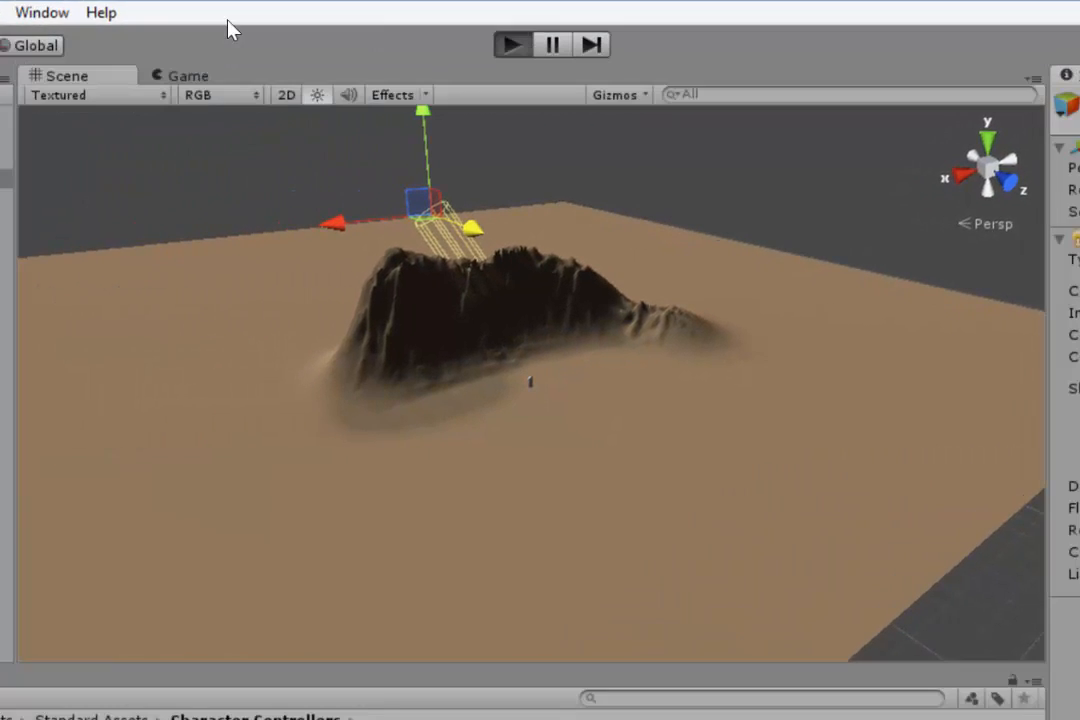
Play the scene to check the lighting and shadows around the mountain in first person, and stop it again.
{"action": "key", "text": "ctrl+p"}
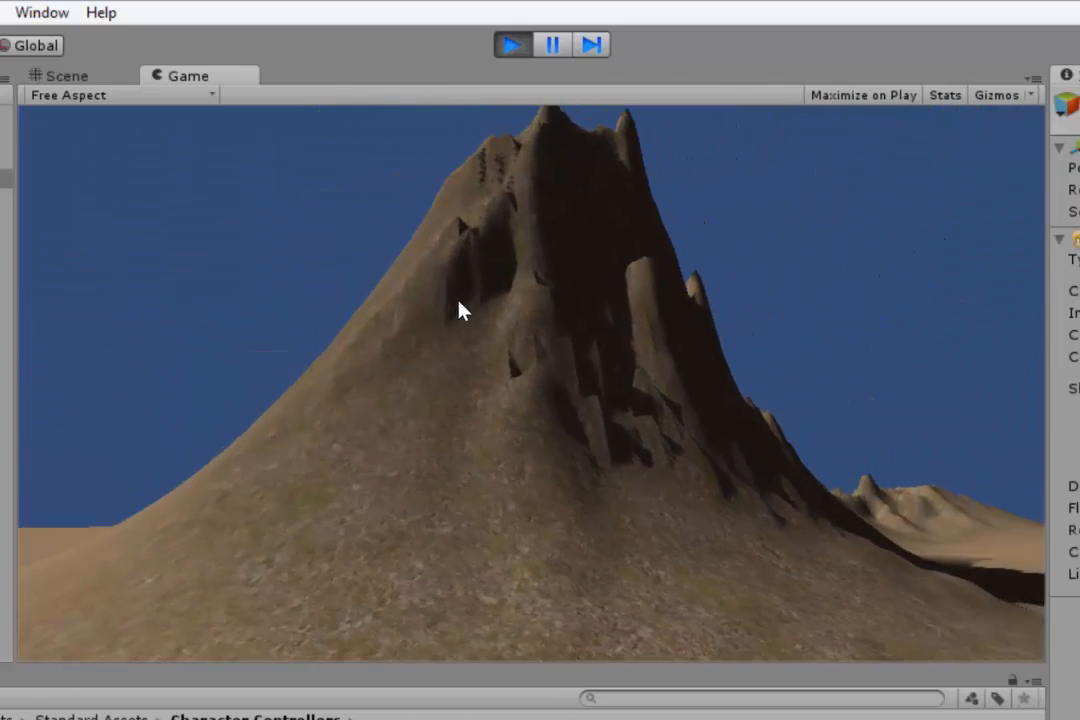
{"action": "key", "text": "d"}
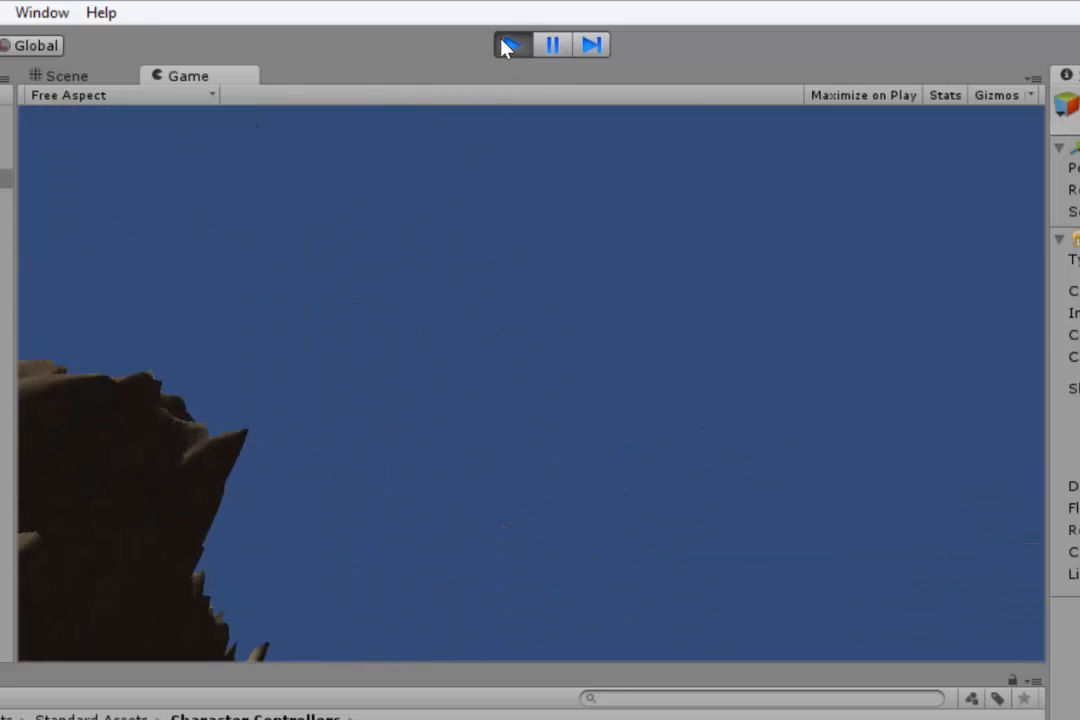
{"action": "left_click", "coordinate": [510, 45]}
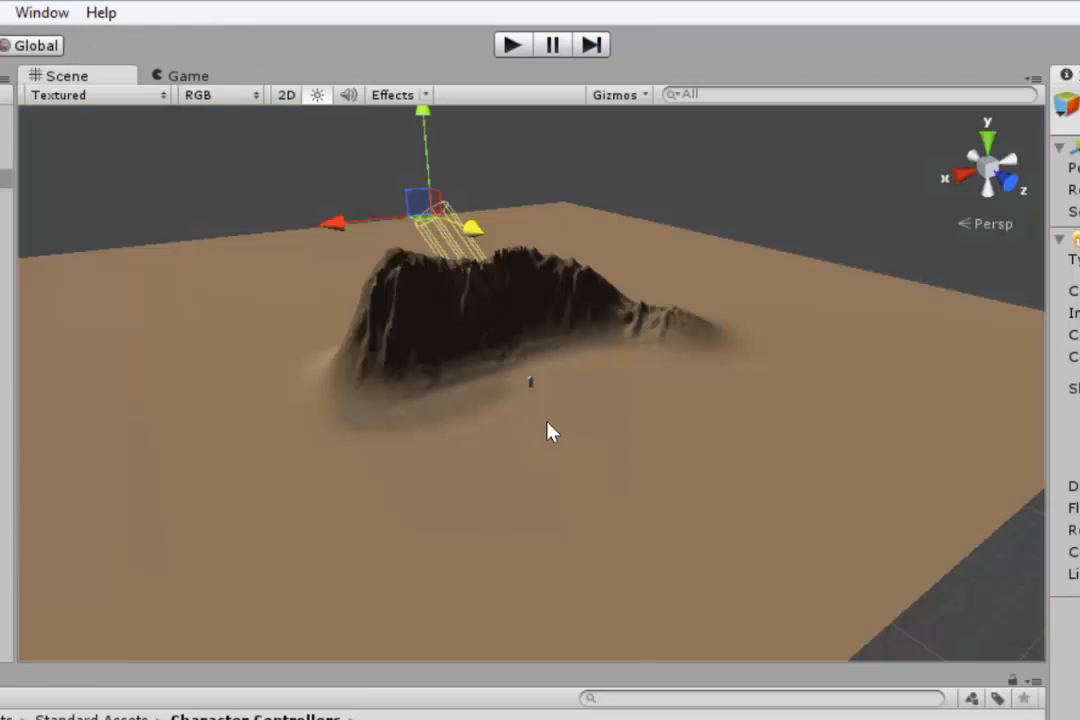